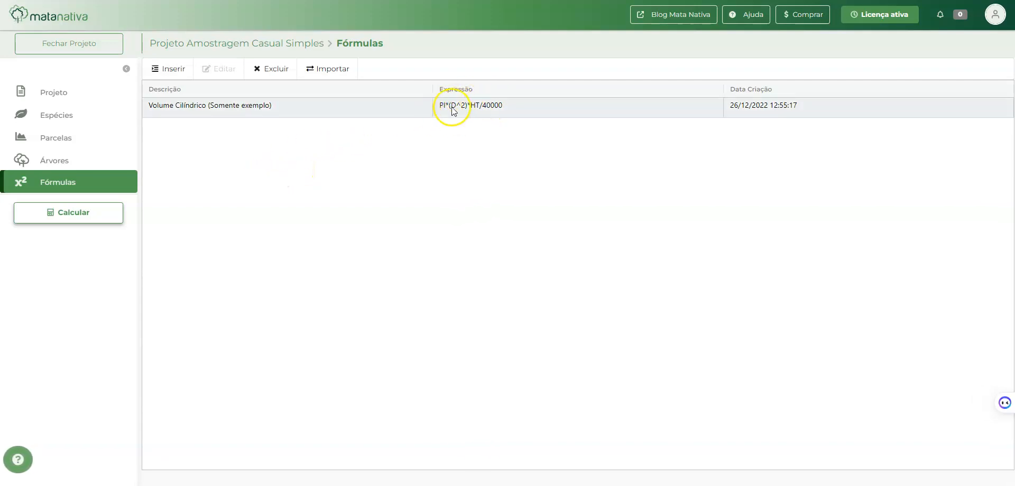
Step: Start a new diametric structure (Est. Diamétrica) calculation grouped by Classe
left_click(85, 225)
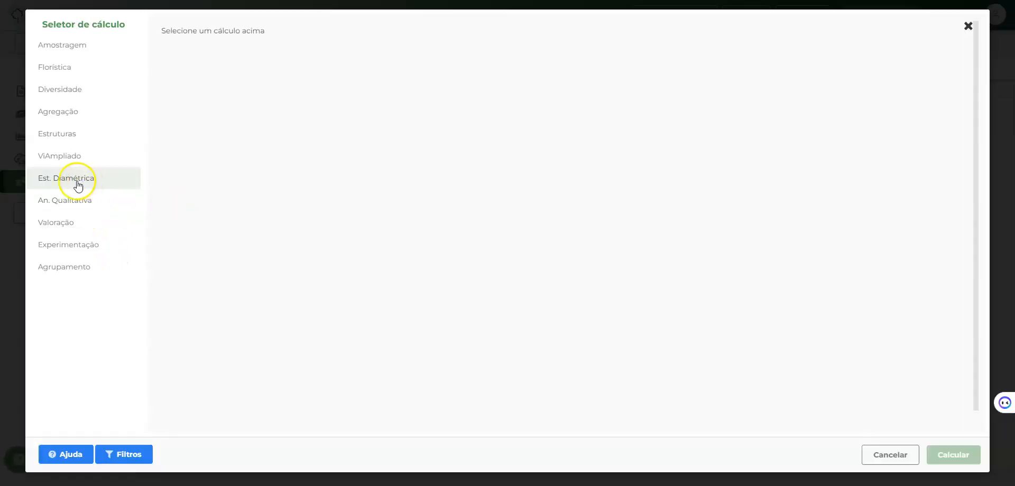
left_click(65, 179)
left_click(227, 31)
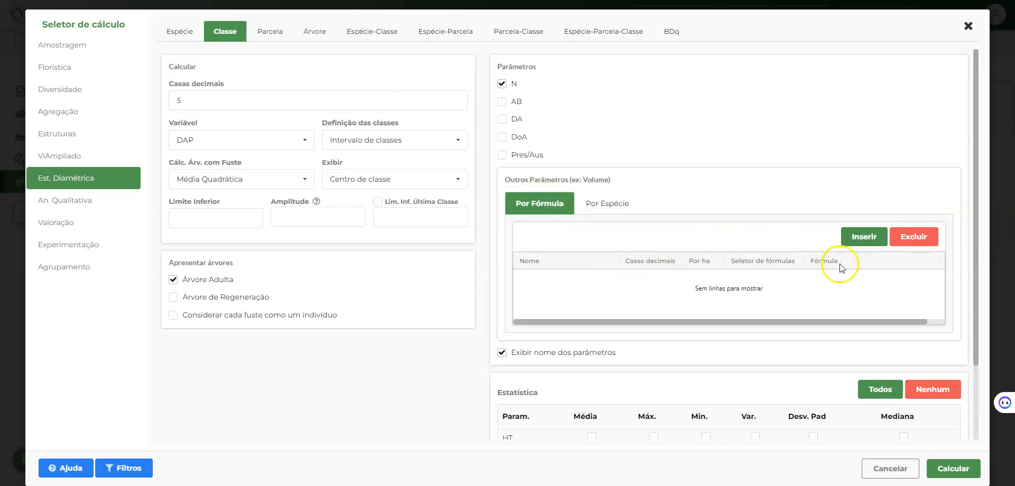
Step: Add a formula parameter named Vol. Total that uses the registered Volume Cilíndrico (Somente exemplo) formula
left_click(857, 235)
left_click(588, 277)
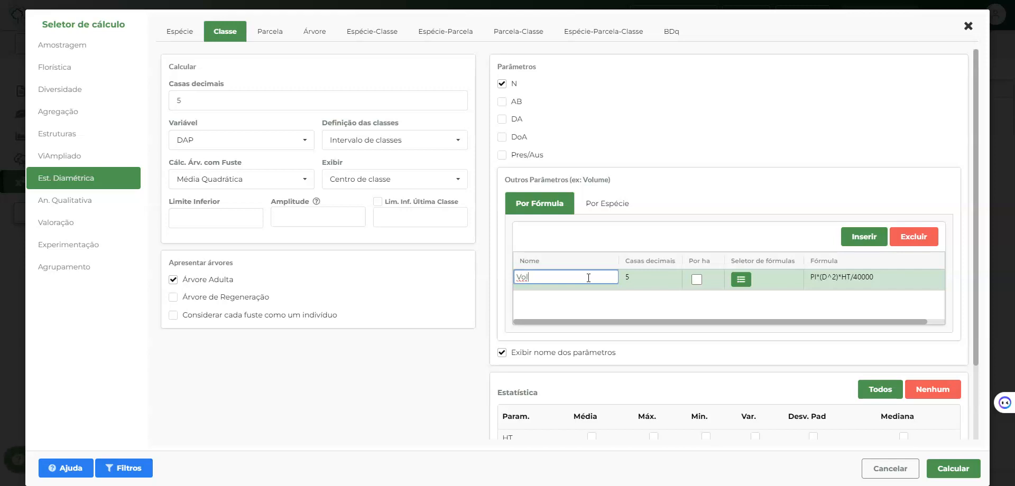
left_click(653, 305)
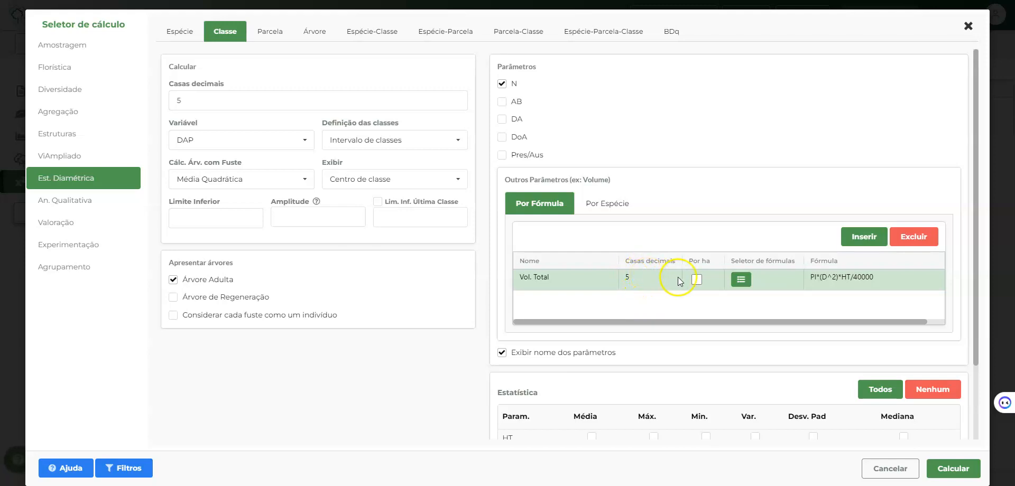
left_click(741, 281)
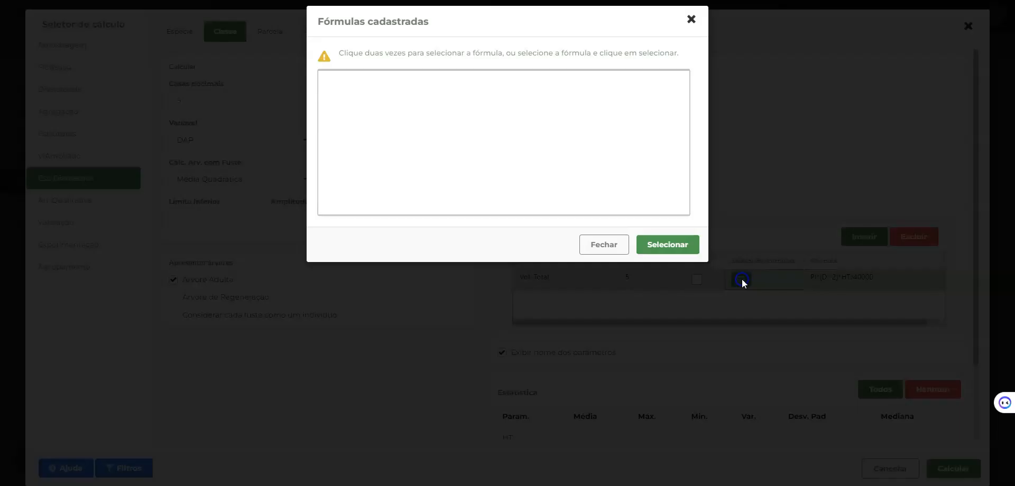
left_click(546, 93)
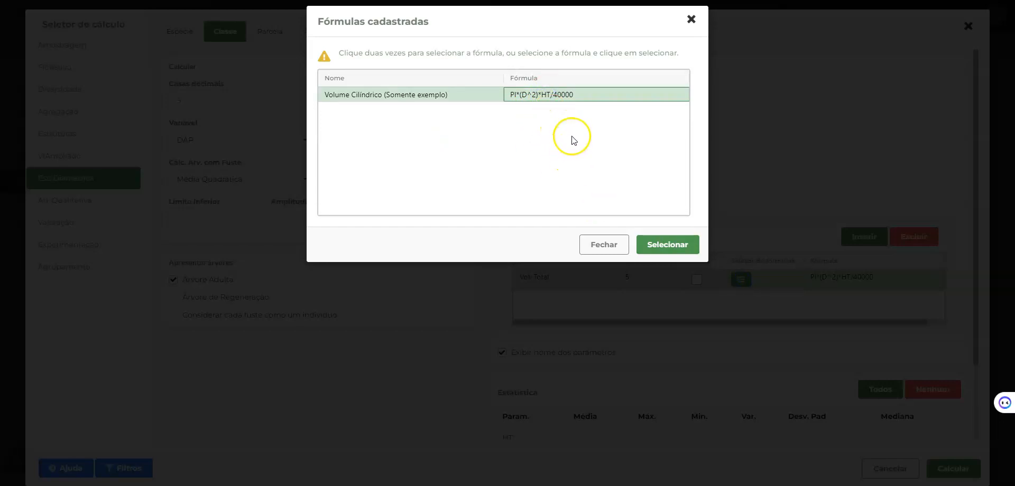
left_click(659, 246)
Step: Add a second formula parameter named Vol/ha, calculated per hectare with the Volume Cilíndrico formula
left_click(864, 236)
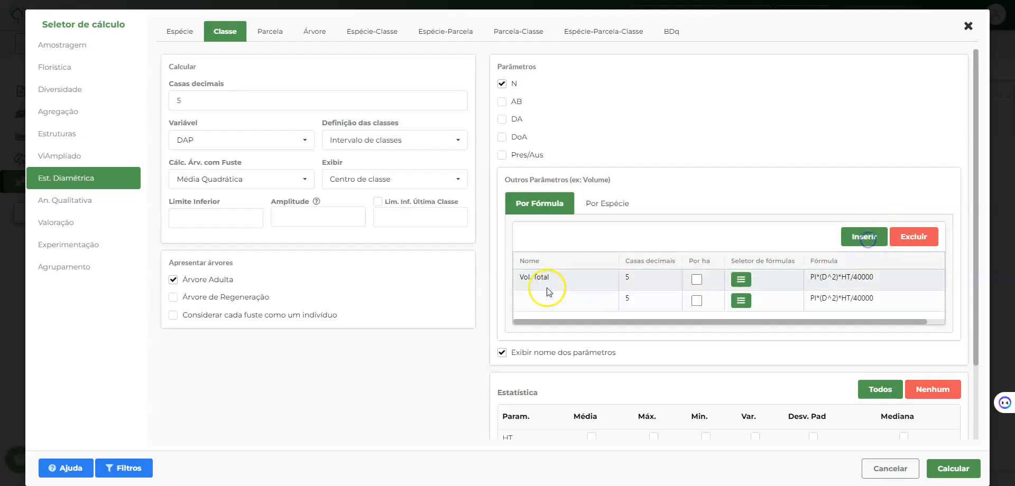
left_click(537, 296)
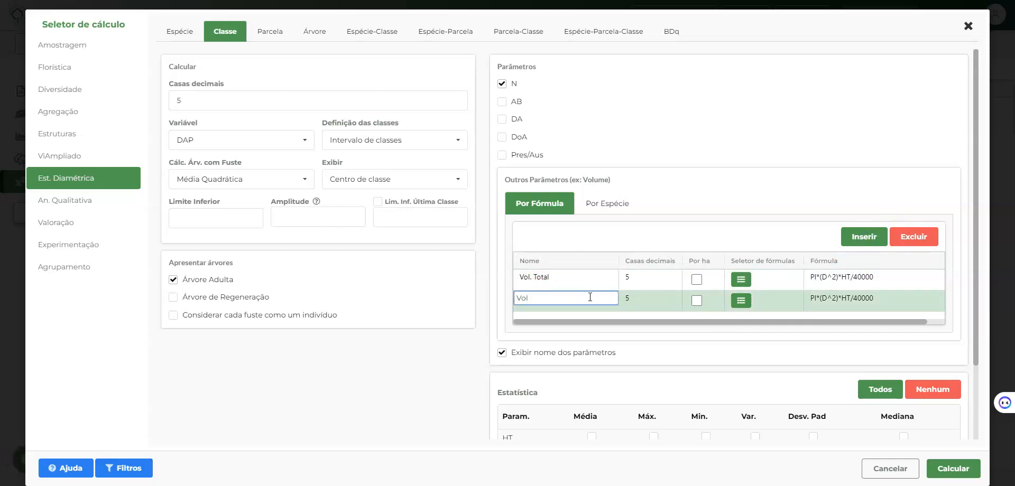
left_click(695, 301)
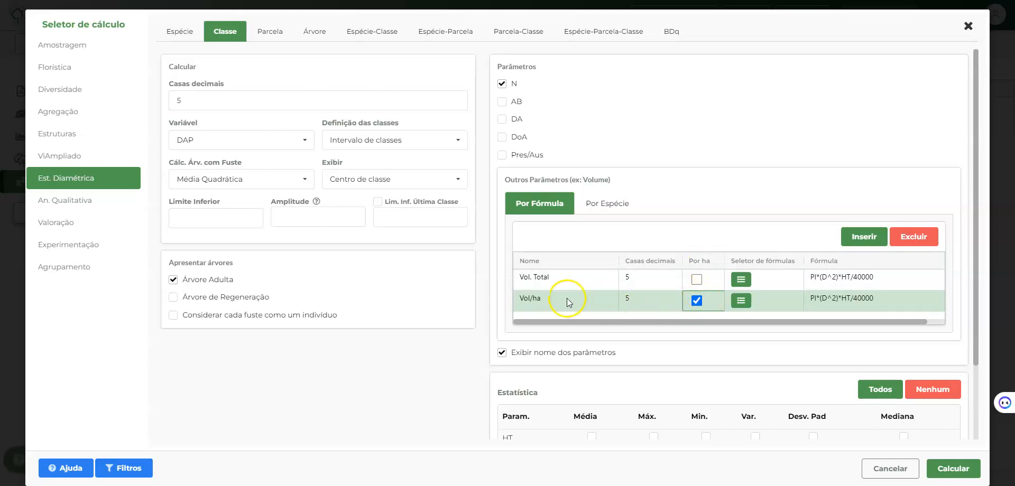
left_click(740, 306)
left_click(539, 95)
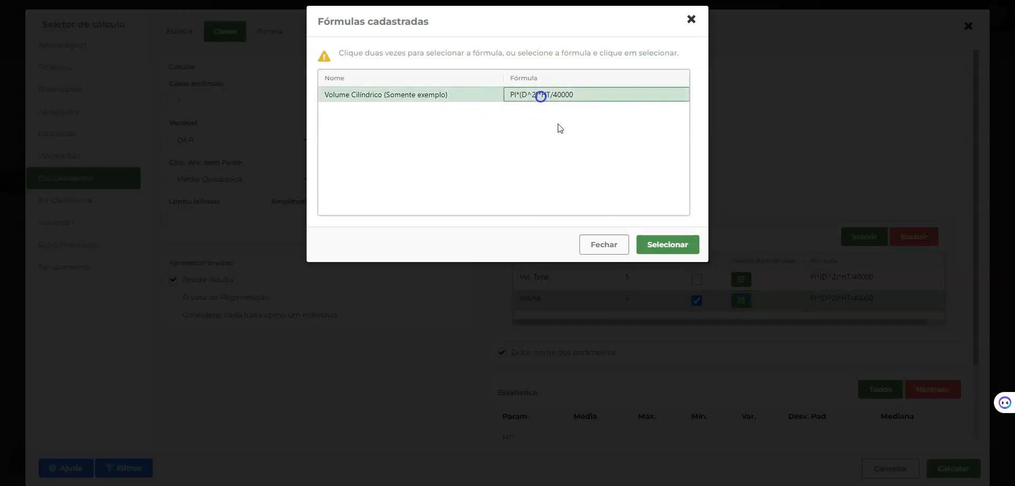
left_click(668, 244)
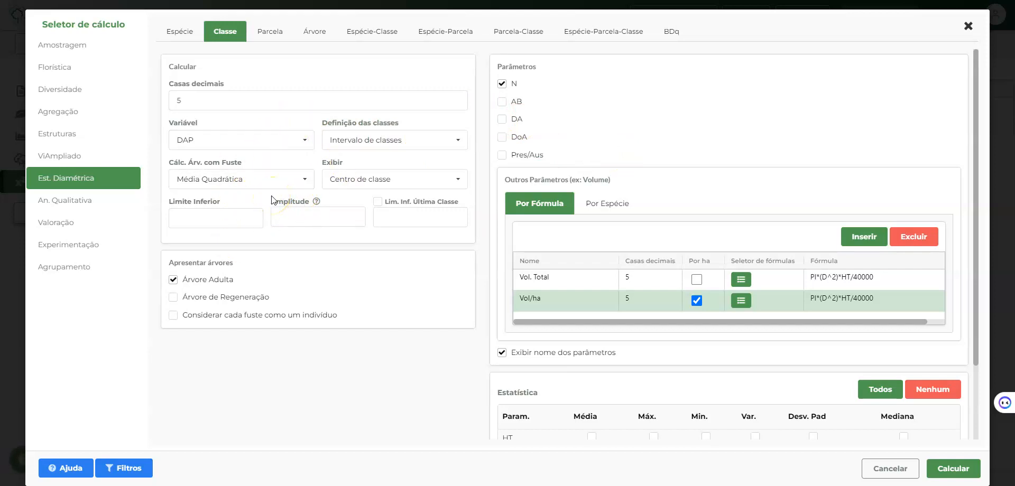
Step: Set the lower limit to 0 and the class amplitude to 5, and run the calculation
left_click(208, 214)
left_click(289, 215)
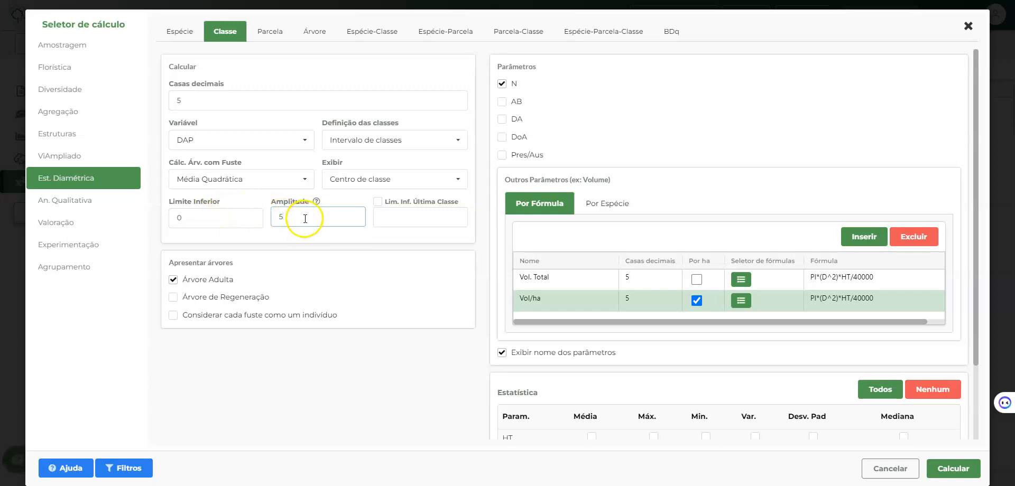
left_click(943, 469)
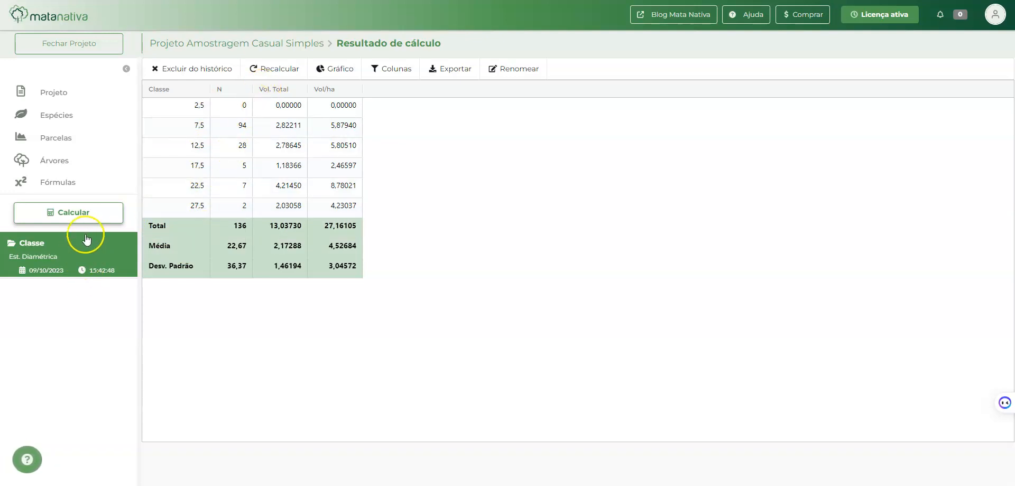
left_click(286, 71)
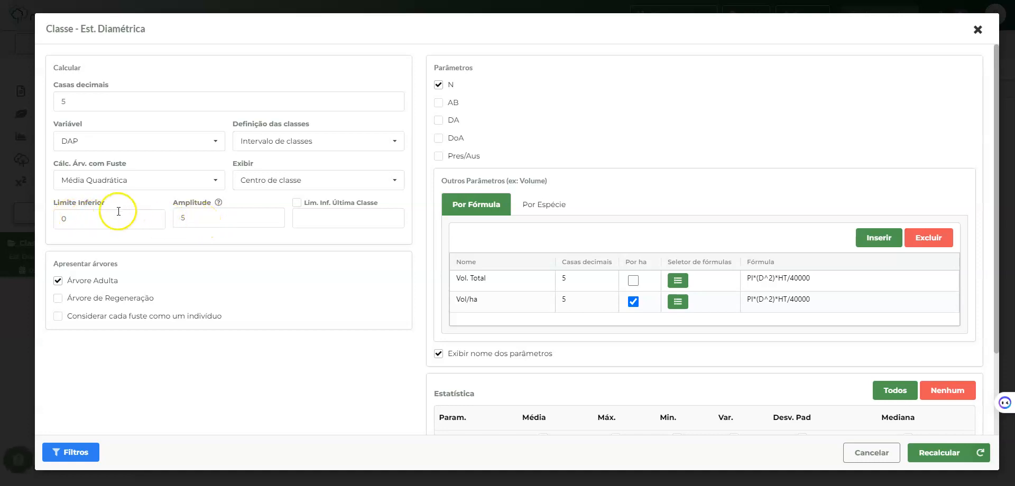
left_click(253, 189)
left_click(261, 217)
left_click(286, 182)
left_click(282, 214)
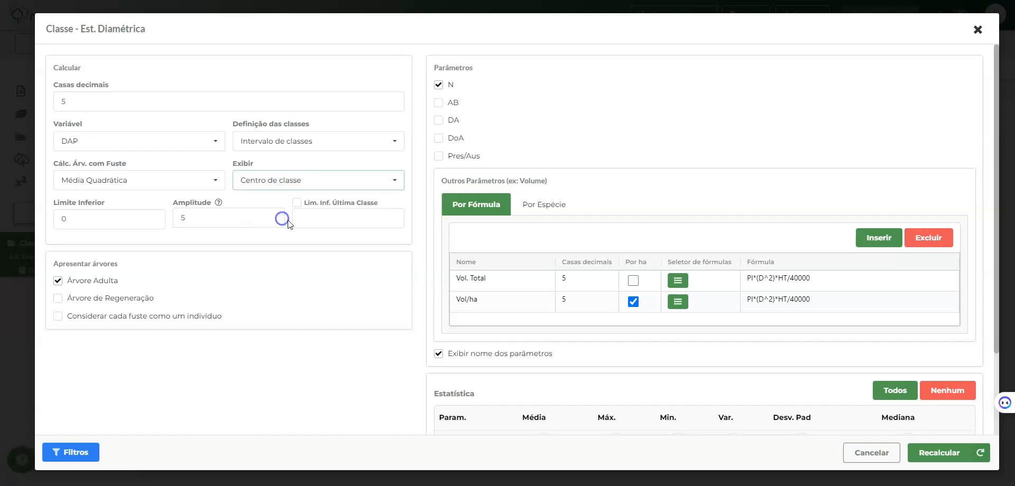
left_click(873, 453)
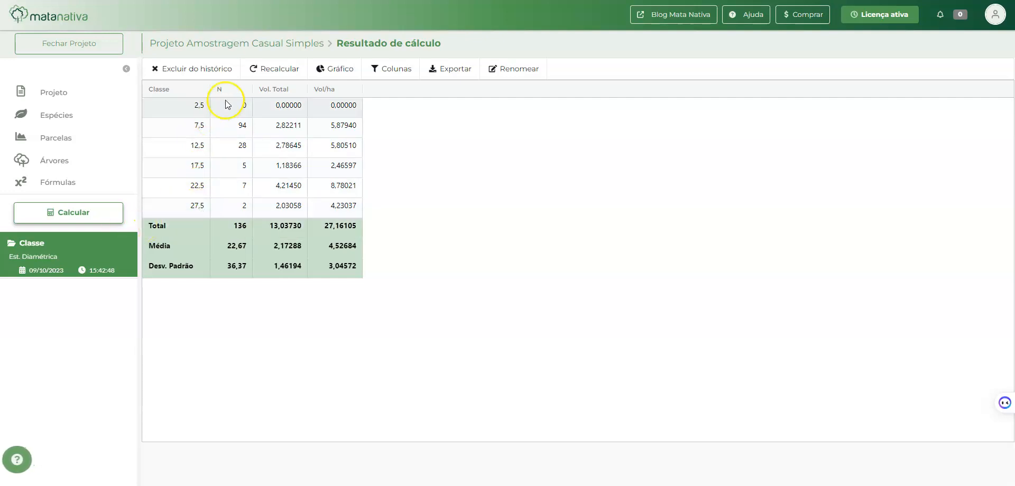
Step: Recalculate the diametric structure with classes displayed as Limite da classe
left_click(278, 69)
left_click(304, 181)
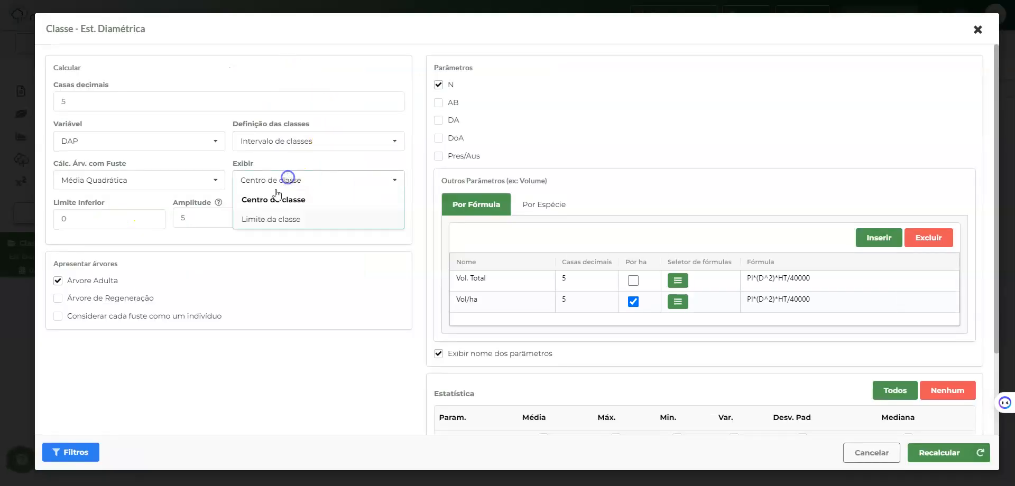
left_click(274, 221)
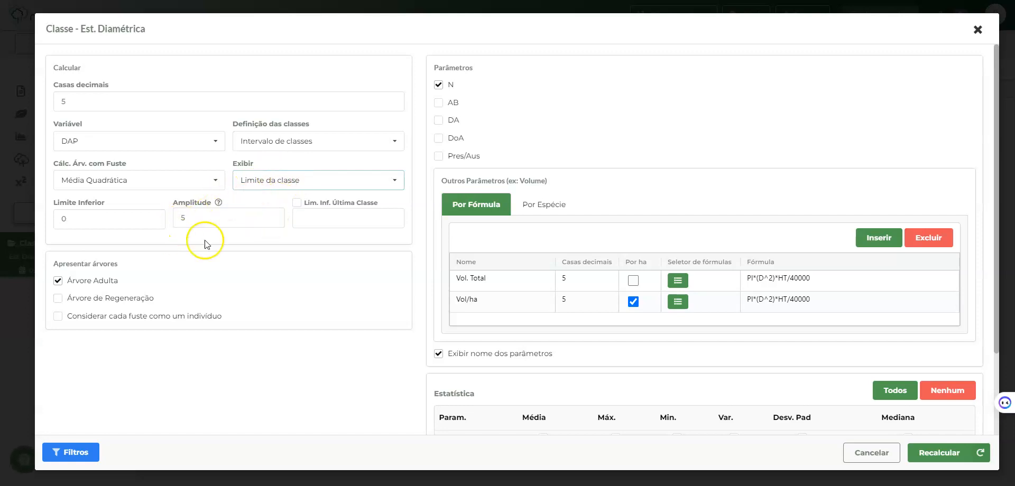
left_click(939, 451)
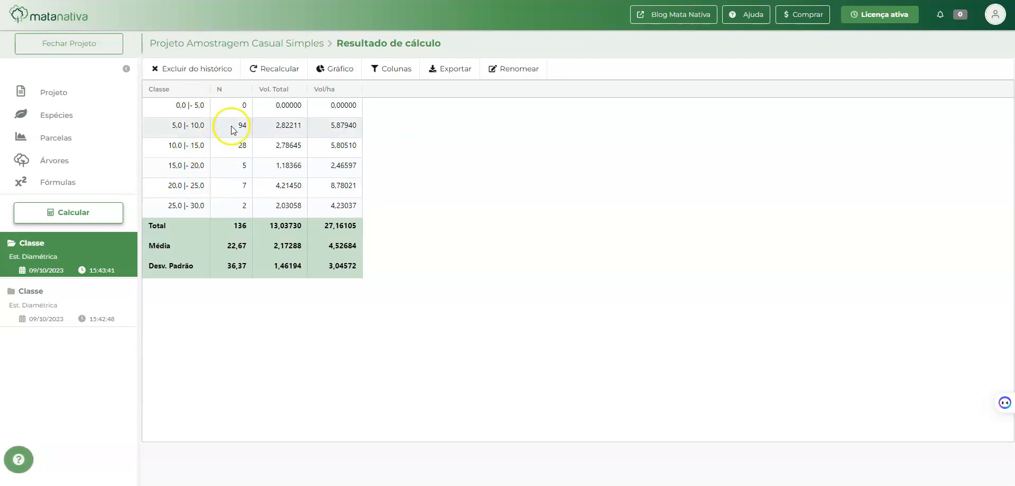
Step: Reopen the calculation for recalculating, switch the class definition to Configuradas and add a class from 0 to 5
left_click(278, 71)
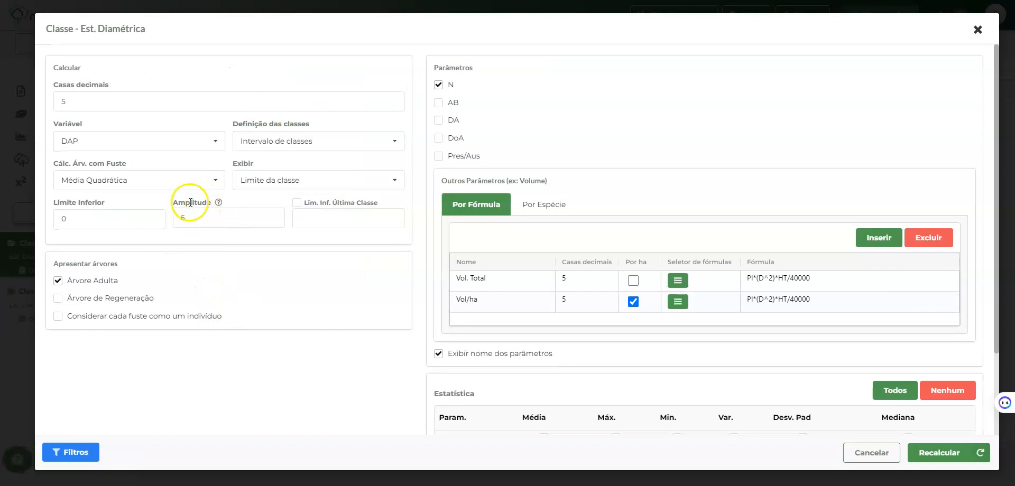
left_click(288, 144)
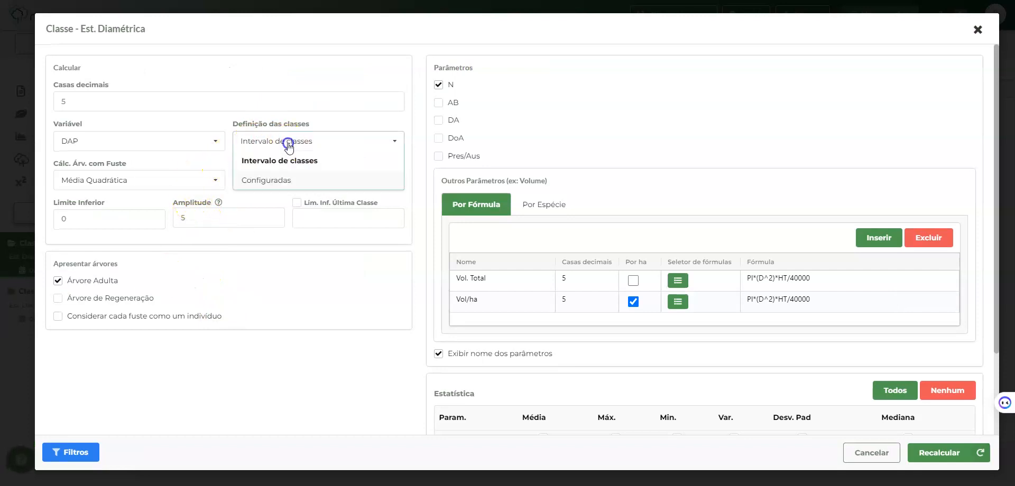
left_click(270, 180)
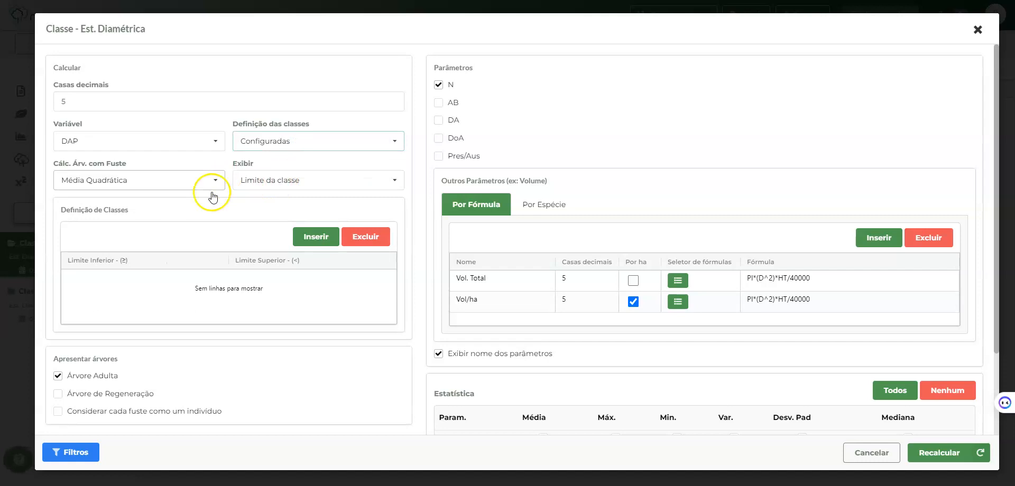
left_click(316, 236)
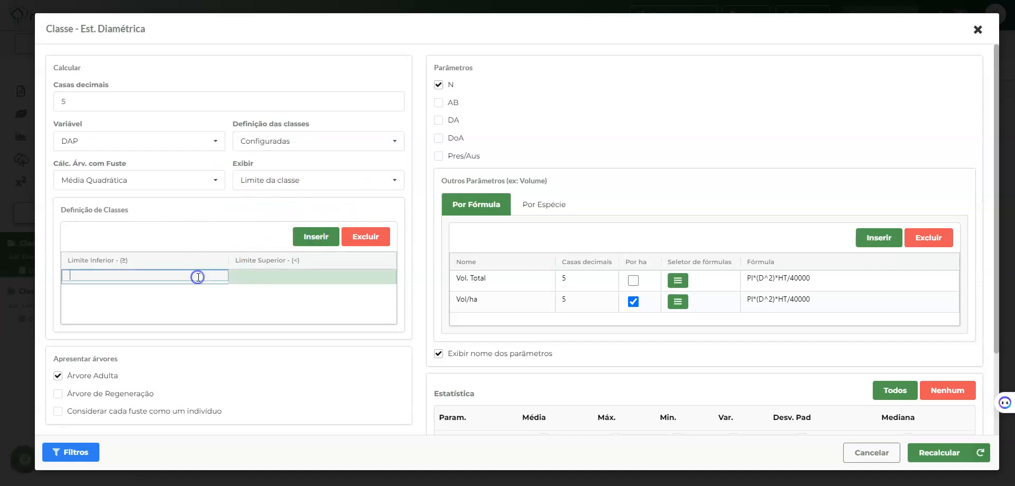
left_click(267, 284)
type("5")
Step: Add a second diameter class with lower limit 5 and upper limit 12
left_click(313, 236)
left_click(165, 287)
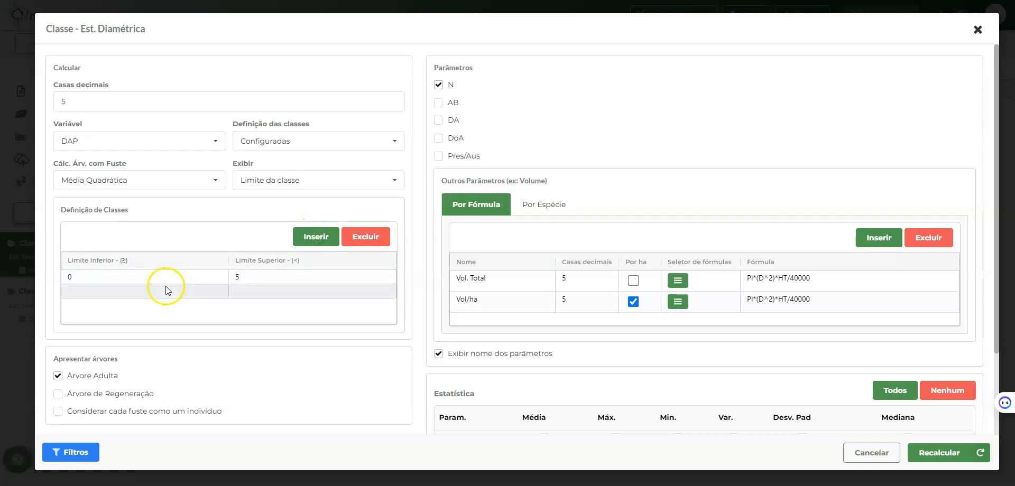
type("5")
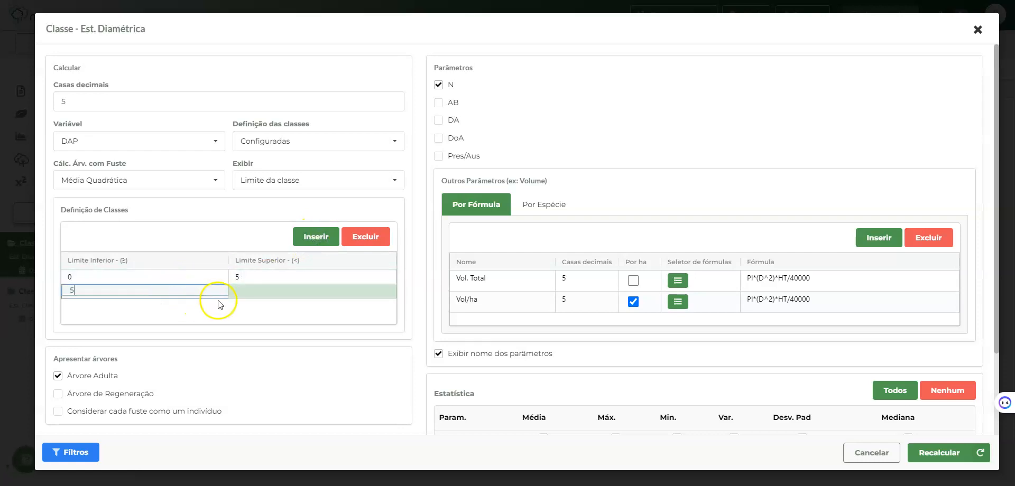
left_click(238, 290)
type("12")
left_click(254, 314)
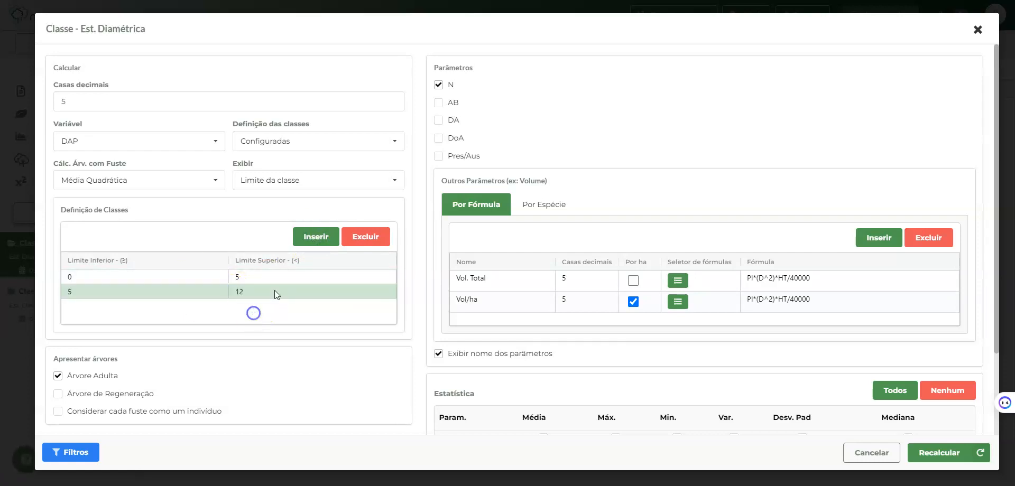
Step: Add a third diameter class with lower limit 12 and upper limit 20
left_click(316, 236)
left_click(153, 312)
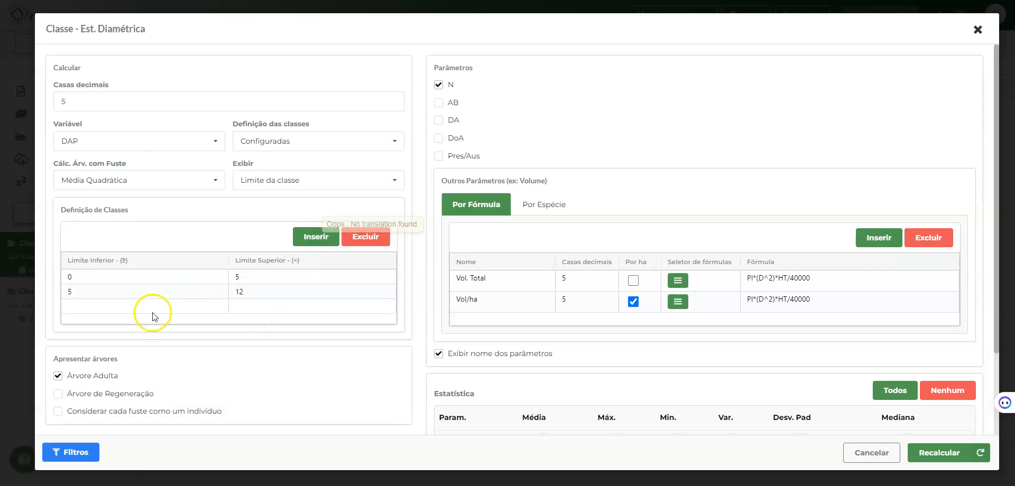
left_click(247, 307)
type("20")
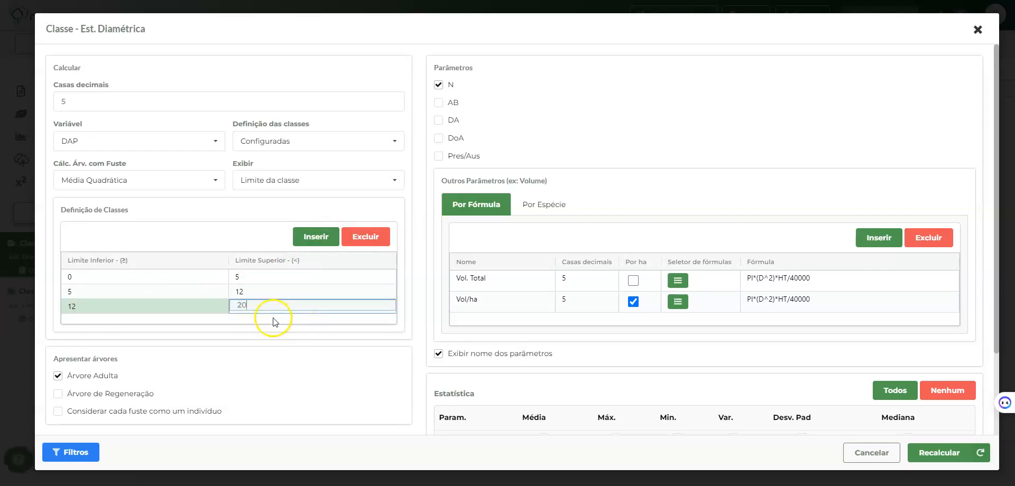
left_click(272, 317)
Step: Add a last class with lower limit 20 and no upper limit, and recalculate the diametric structure
left_click(310, 247)
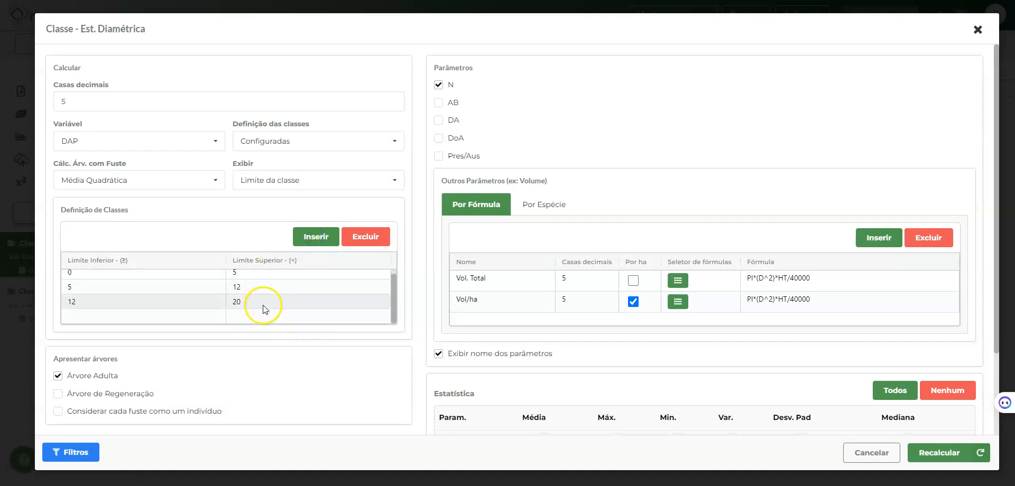
left_click(200, 313)
type("20")
left_click(201, 333)
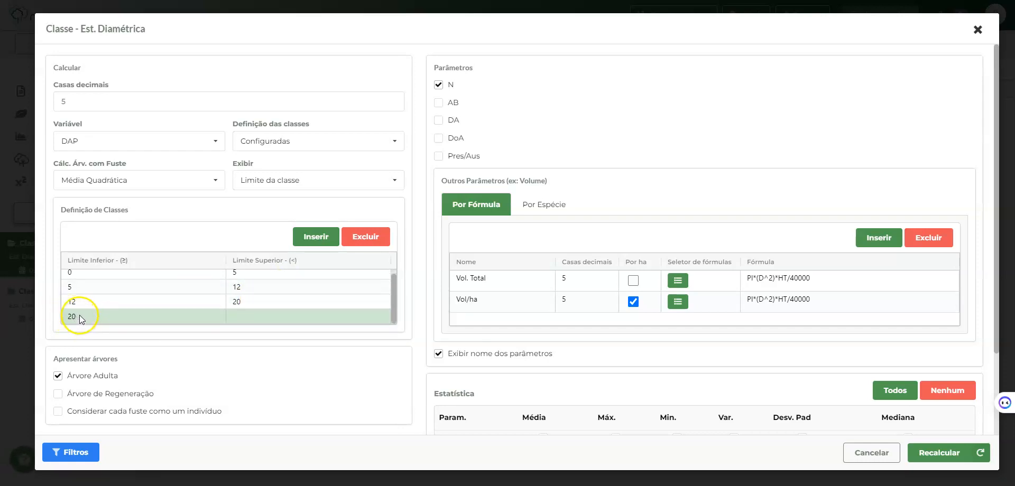
left_click(932, 454)
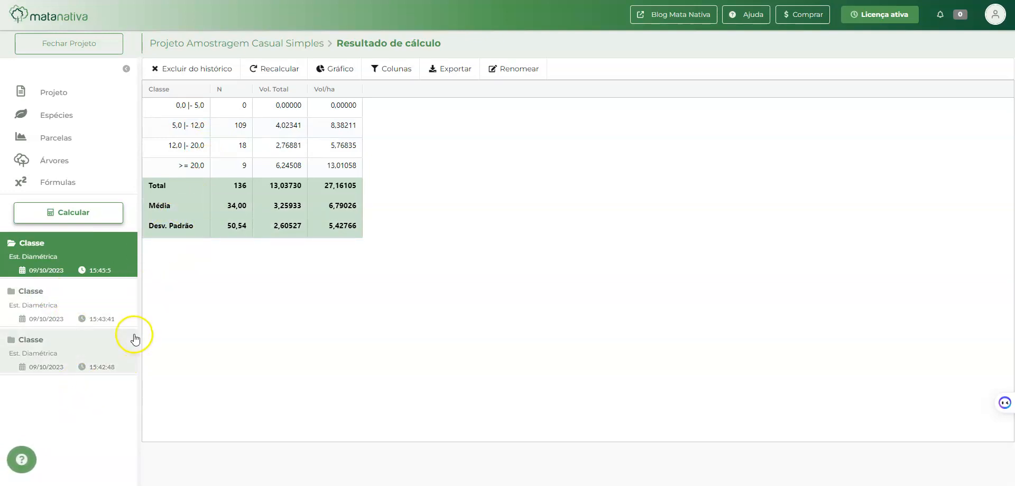
Step: Review the two earlier Classe results in the calculation history, calculated at 15:42:48 and 15:43:41
left_click(109, 347)
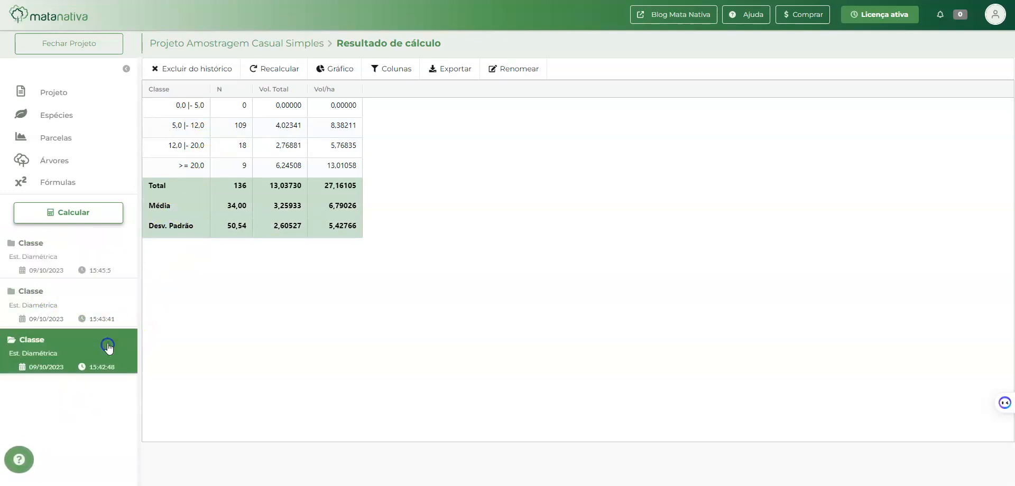
left_click(112, 294)
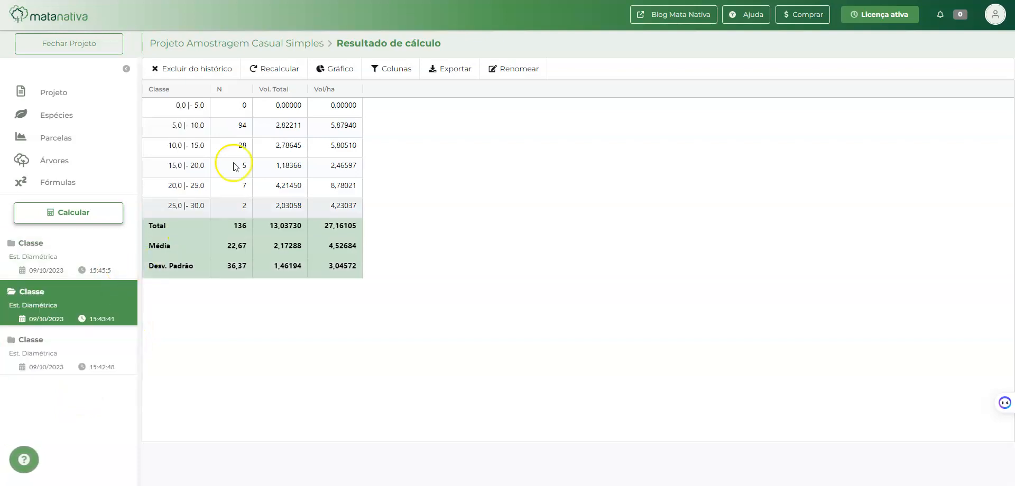
left_click(462, 70)
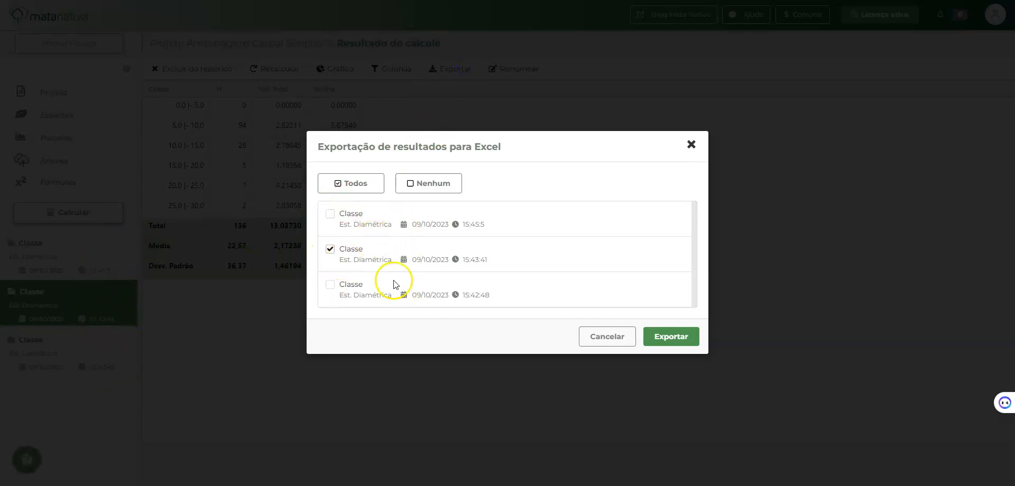
left_click(331, 285)
left_click(331, 215)
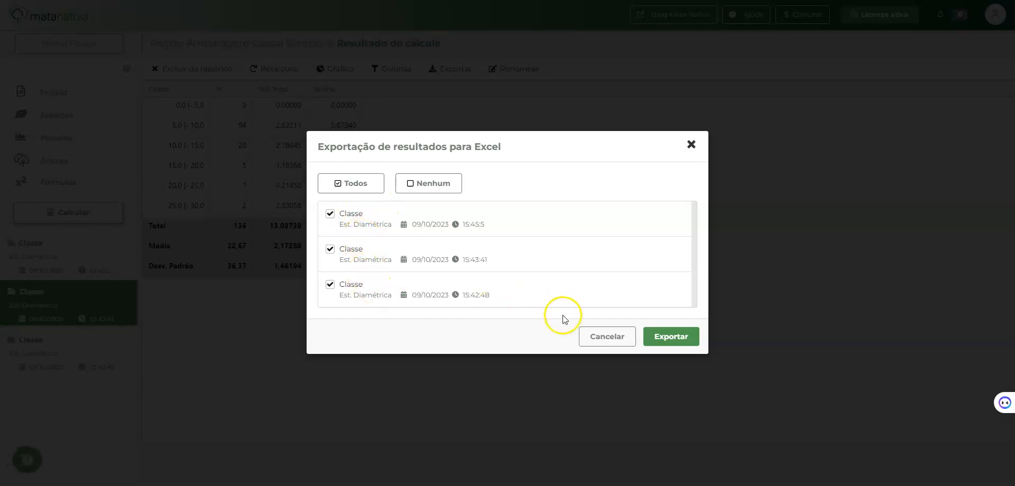
left_click(607, 337)
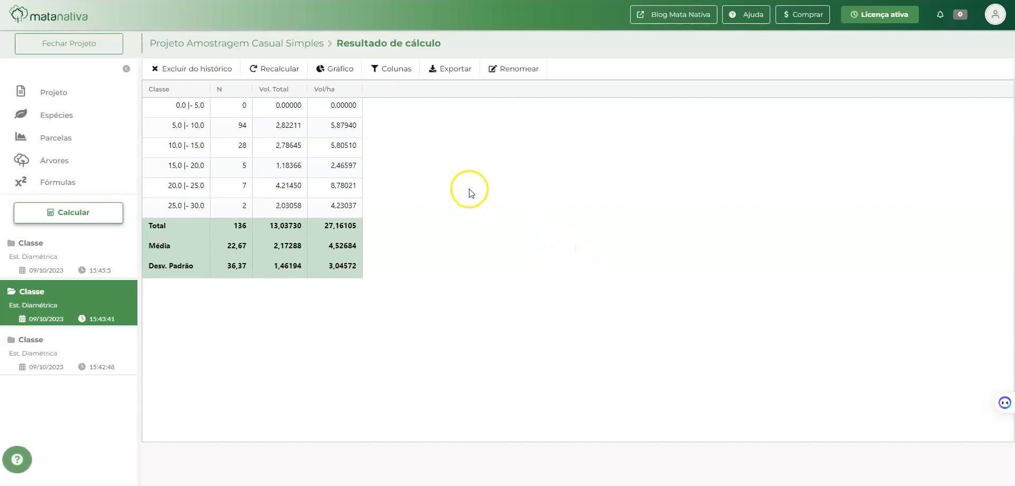